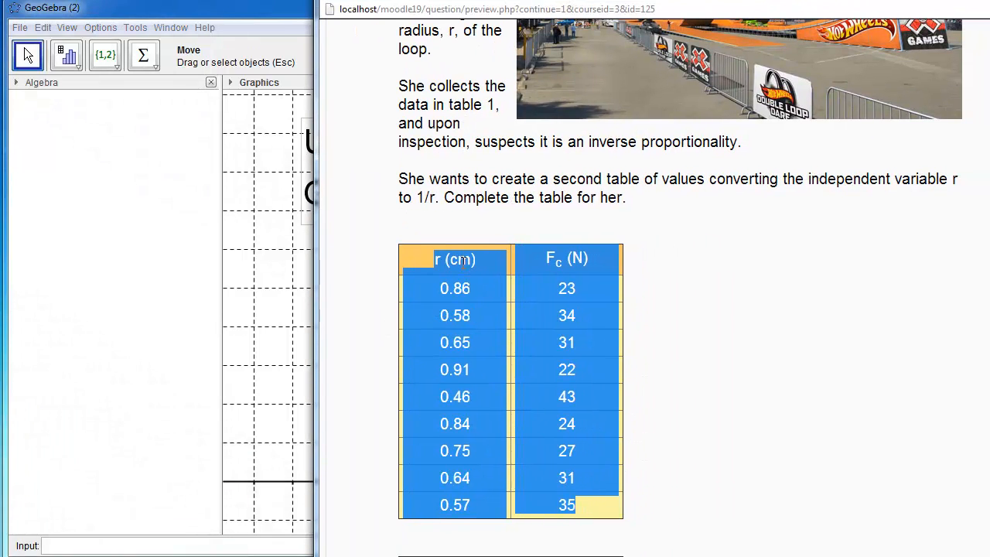
- Copy the selected r (cm) and Fc (N) data table from the web page
scroll(654, 287, down, 5)
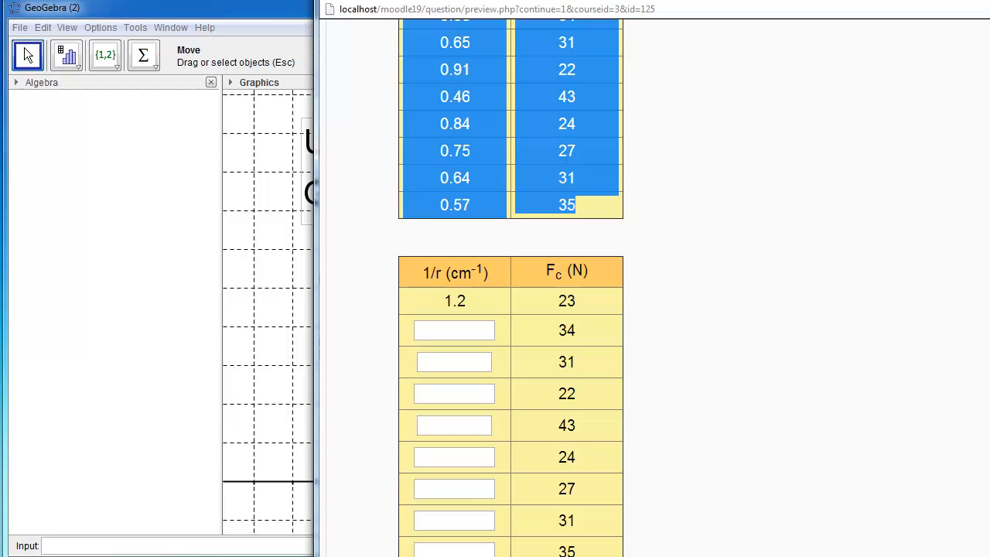
scroll(961, 287, up, 4)
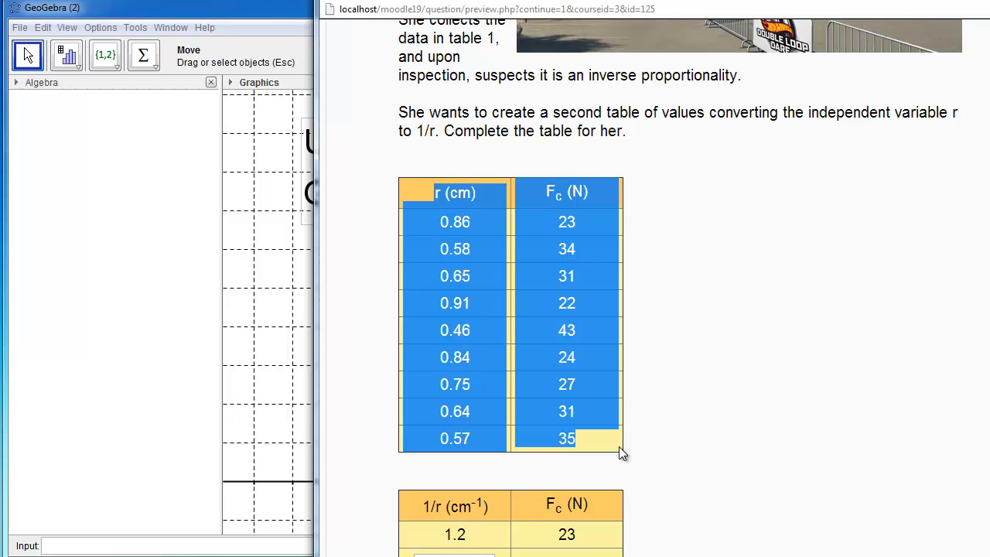
right_click(578, 246)
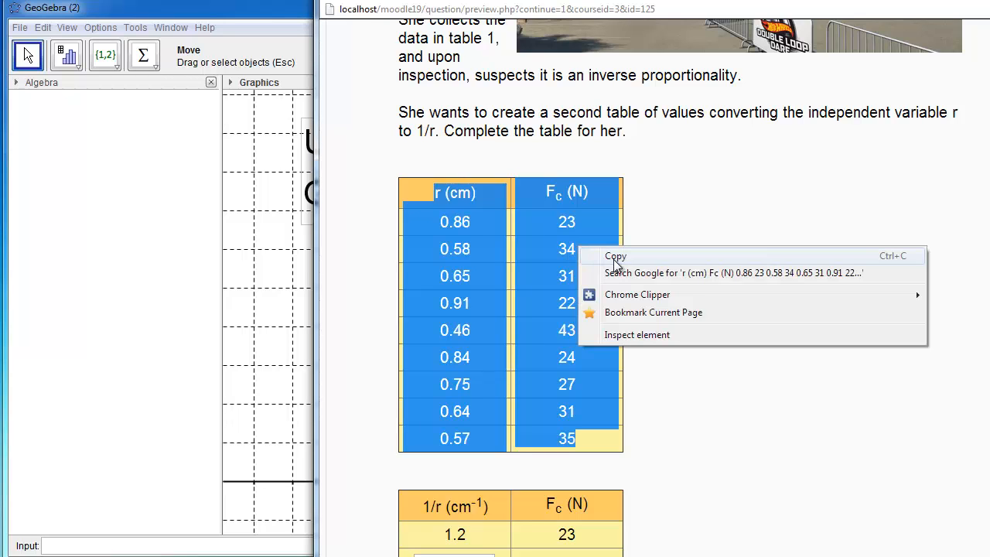
click(616, 258)
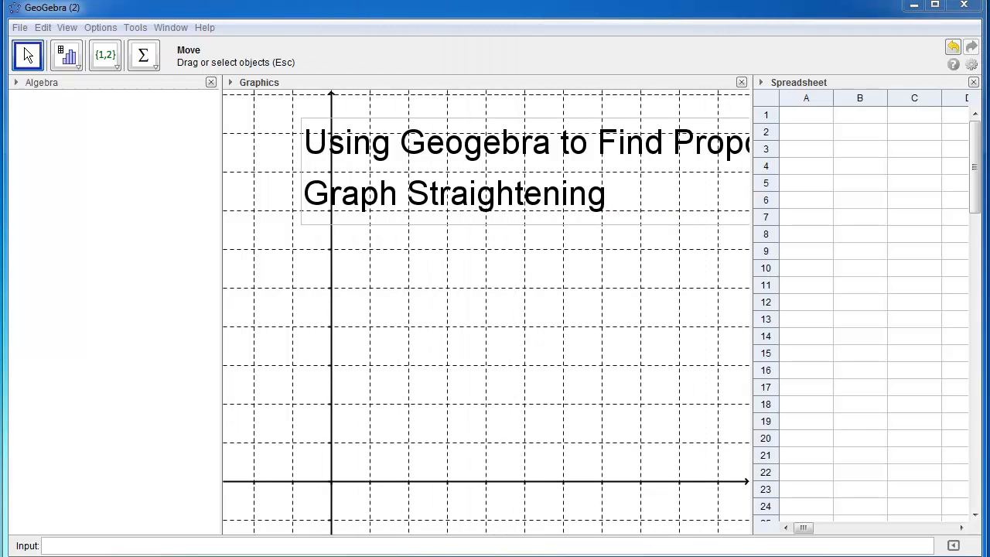
- Switch to GeoGebra and paste the copied data into the spreadsheet starting at cell A1
click(809, 117)
right_click(809, 124)
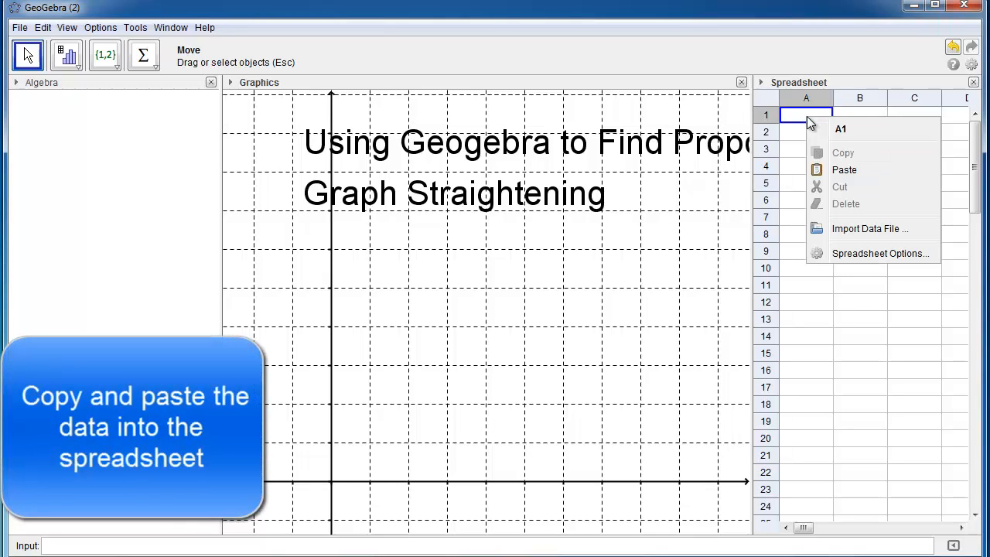
click(842, 169)
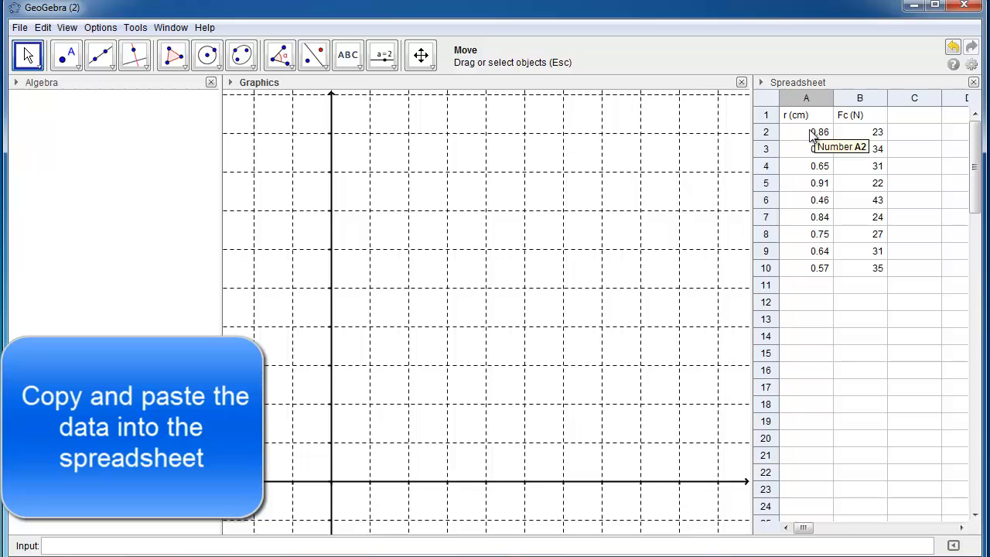
- Create a list of points from the spreadsheet values in A2:B10
drag(811, 135, 864, 280)
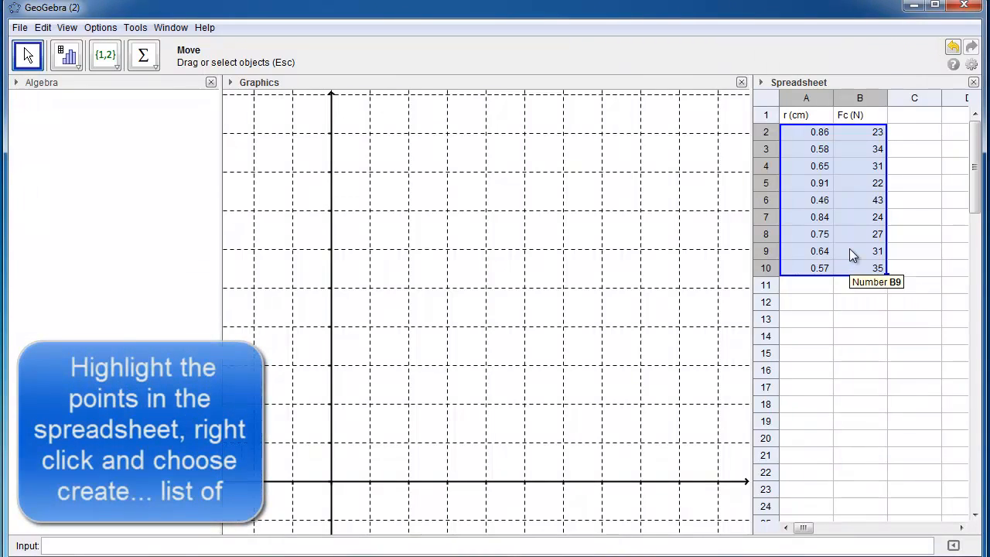
right_click(850, 250)
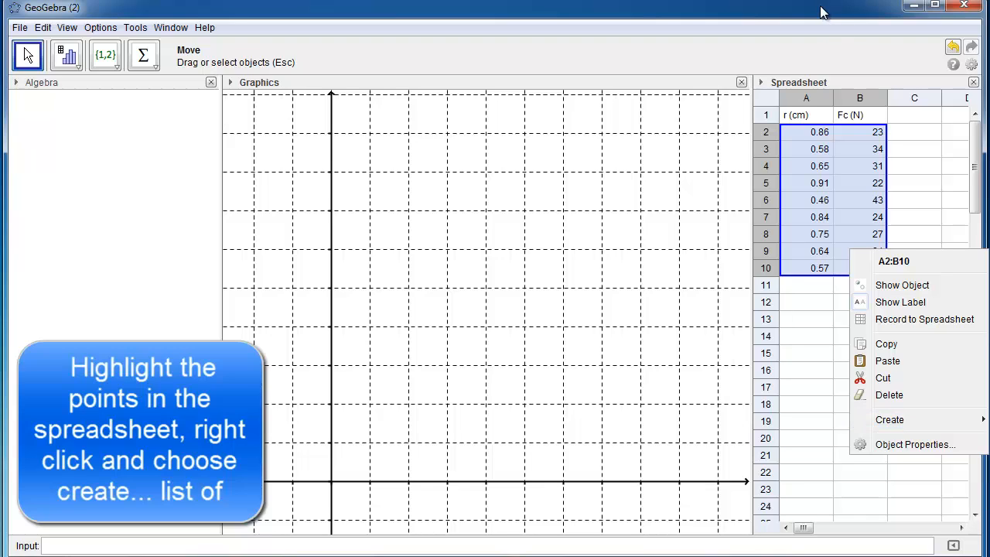
drag(820, 7, 677, 3)
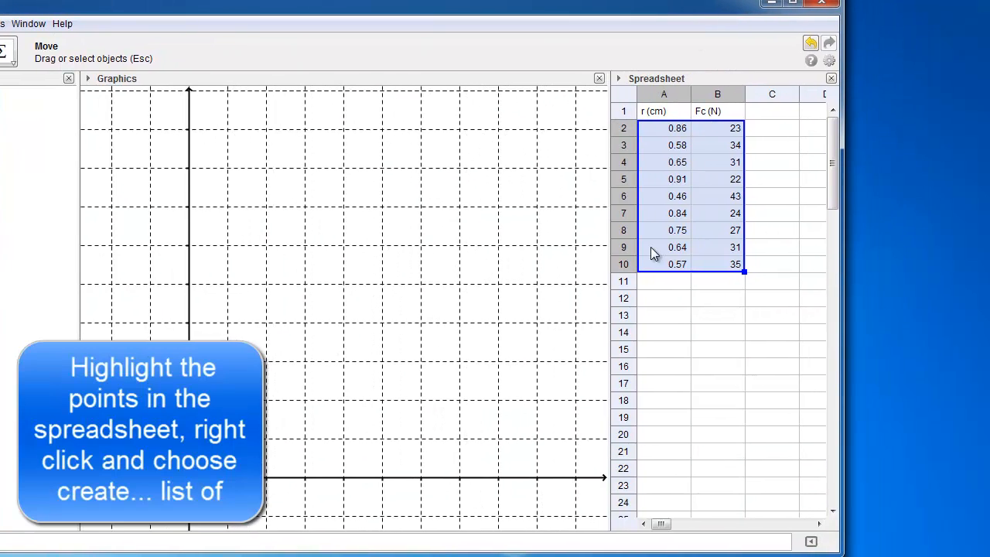
right_click(668, 263)
mouse_move(707, 434)
click(796, 450)
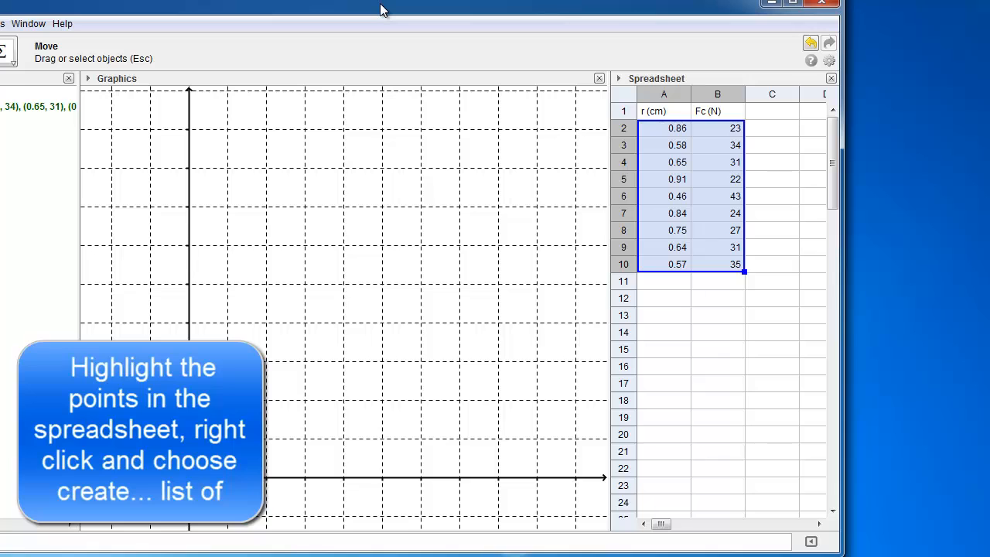
drag(379, 11, 482, 19)
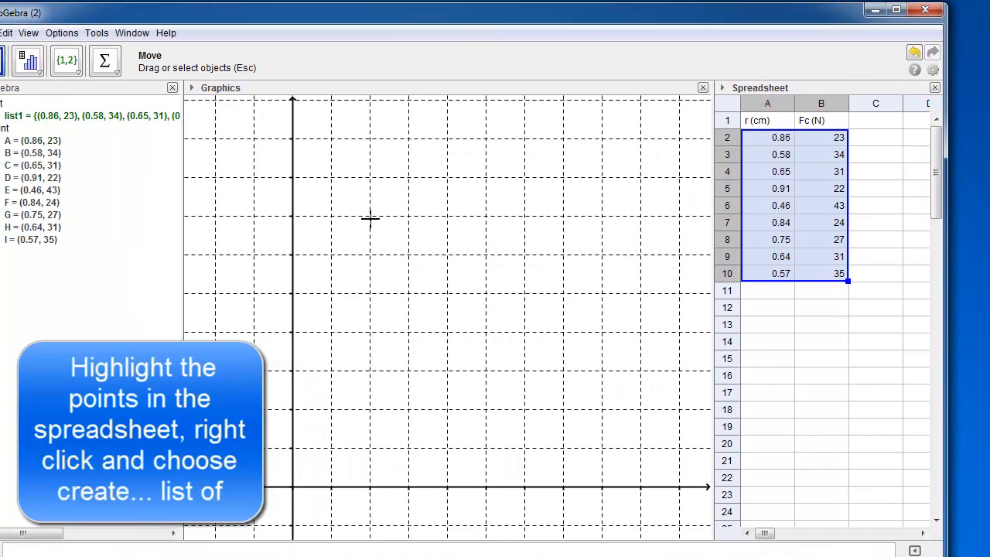
right_click(396, 232)
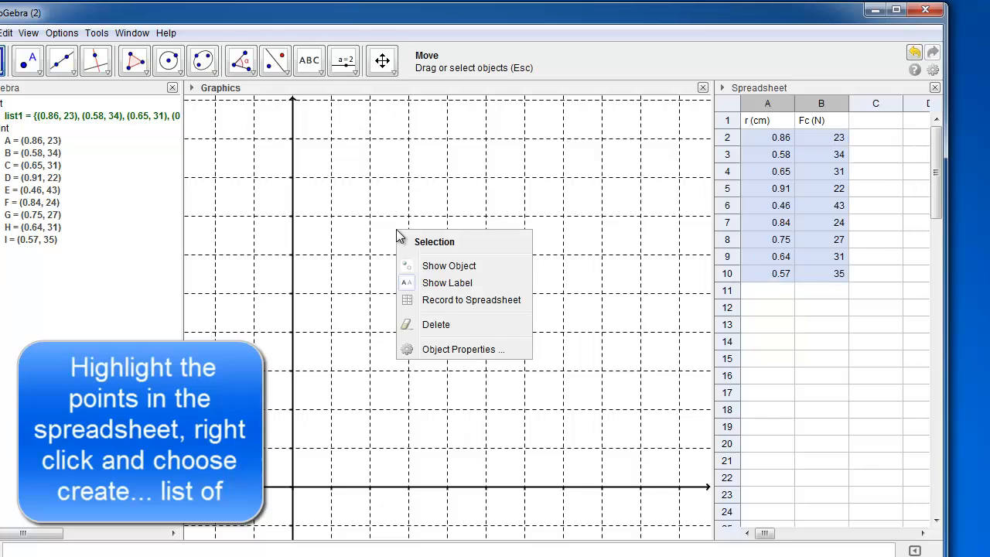
click(455, 350)
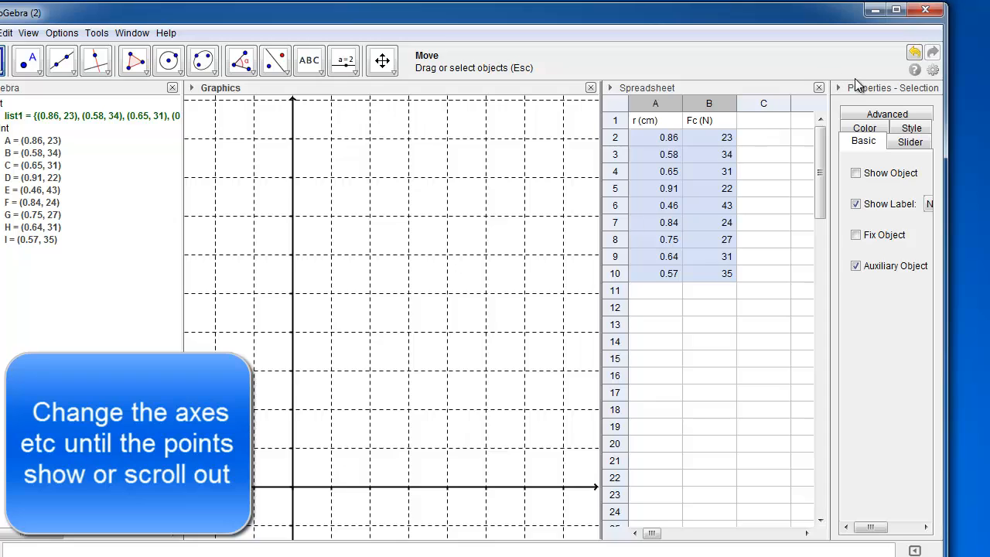
drag(831, 146, 727, 149)
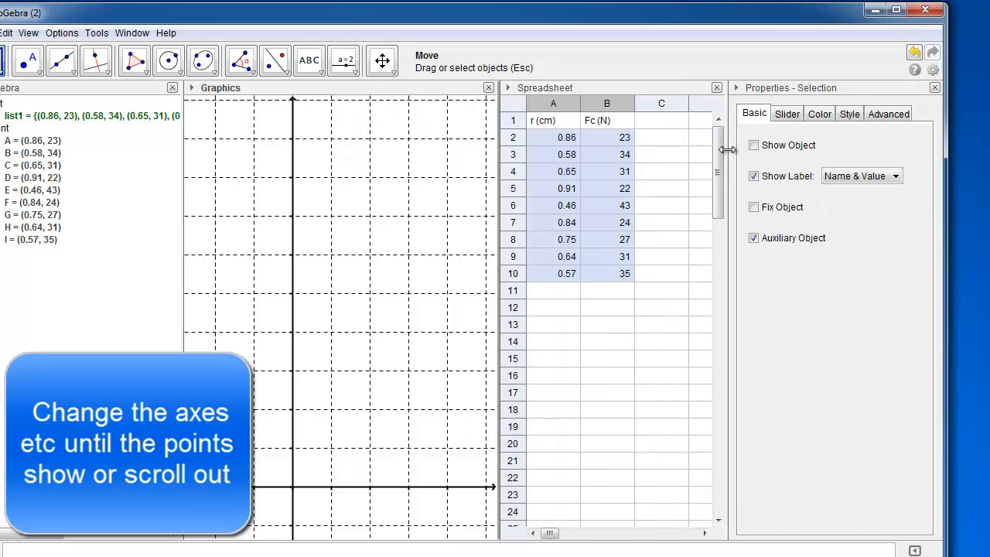
click(446, 190)
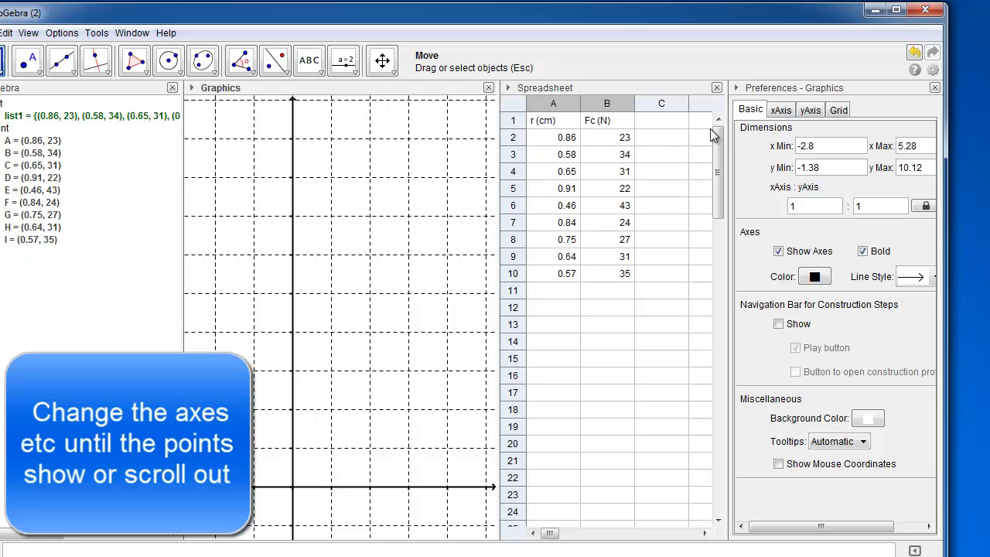
click(737, 88)
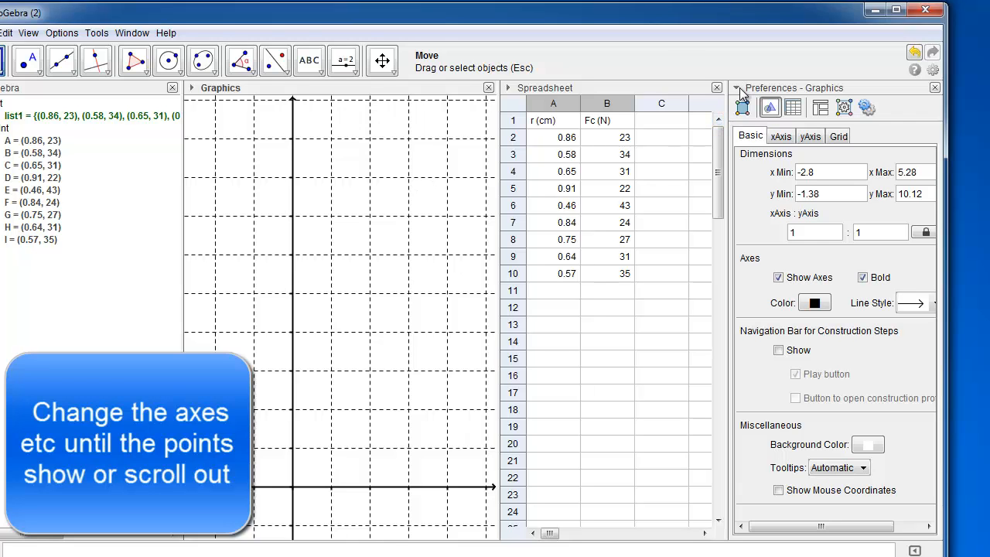
click(935, 87)
- Zoom out and pan the graphics view until all the plotted points are in view
scroll(401, 268, down, 1)
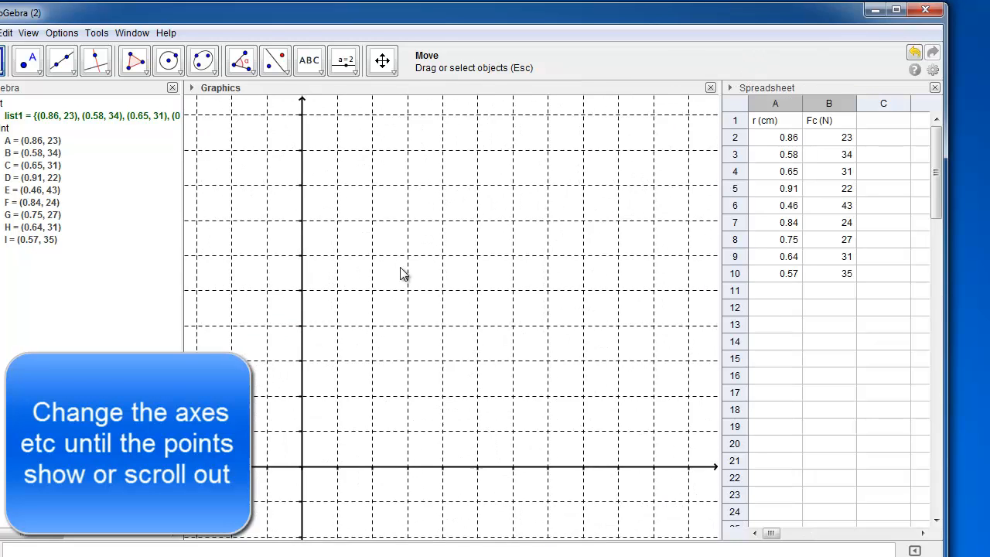
scroll(402, 271, down, 11)
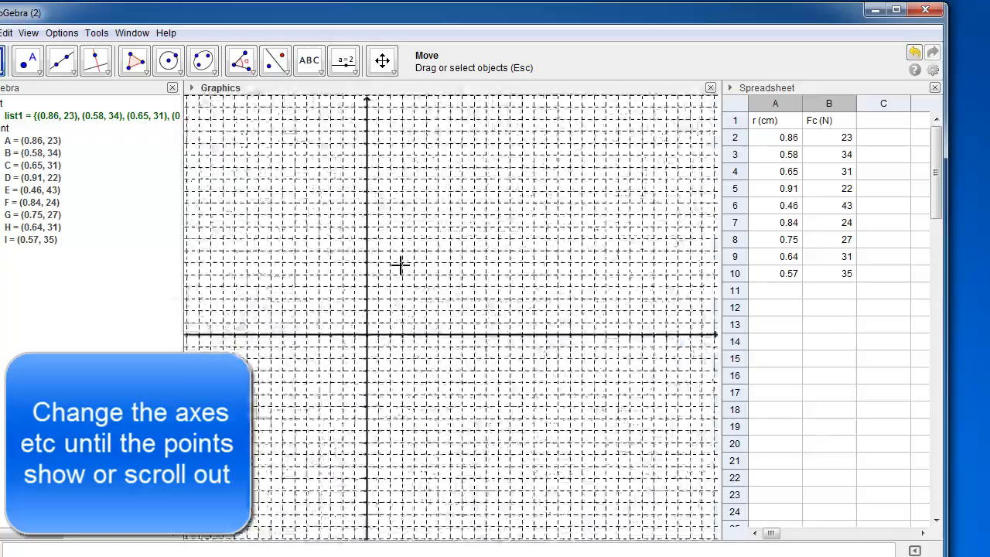
scroll(401, 265, down, 10)
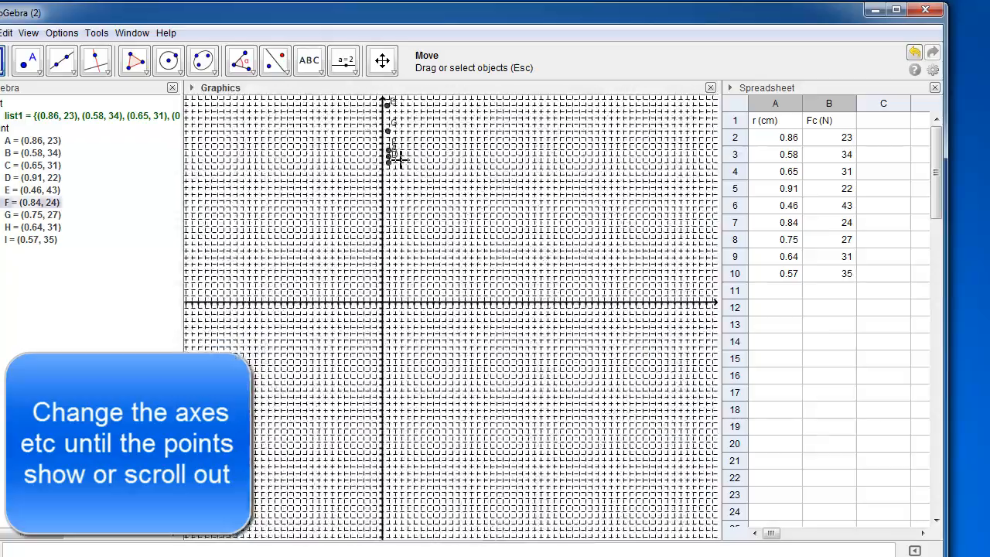
scroll(434, 161, down, 4)
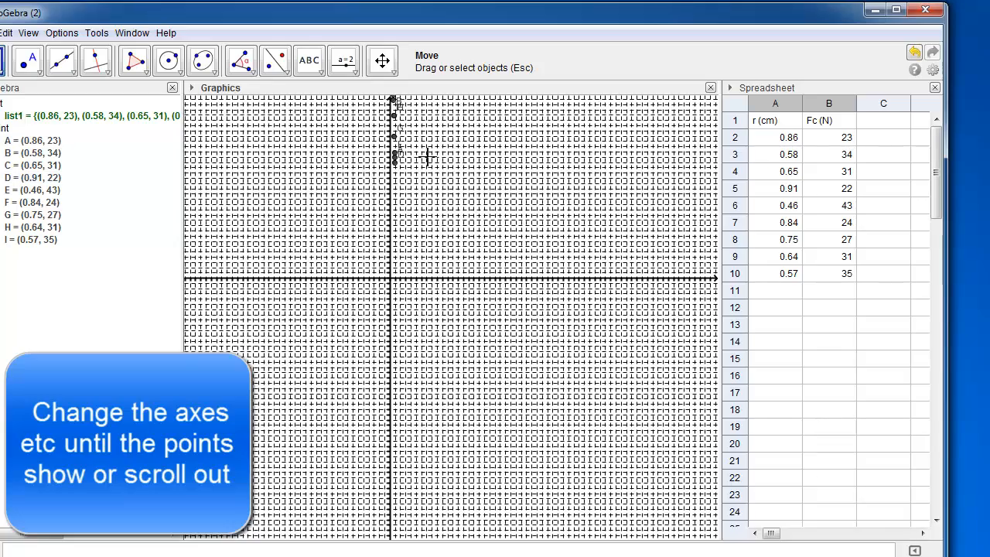
click(383, 61)
drag(427, 202, 434, 291)
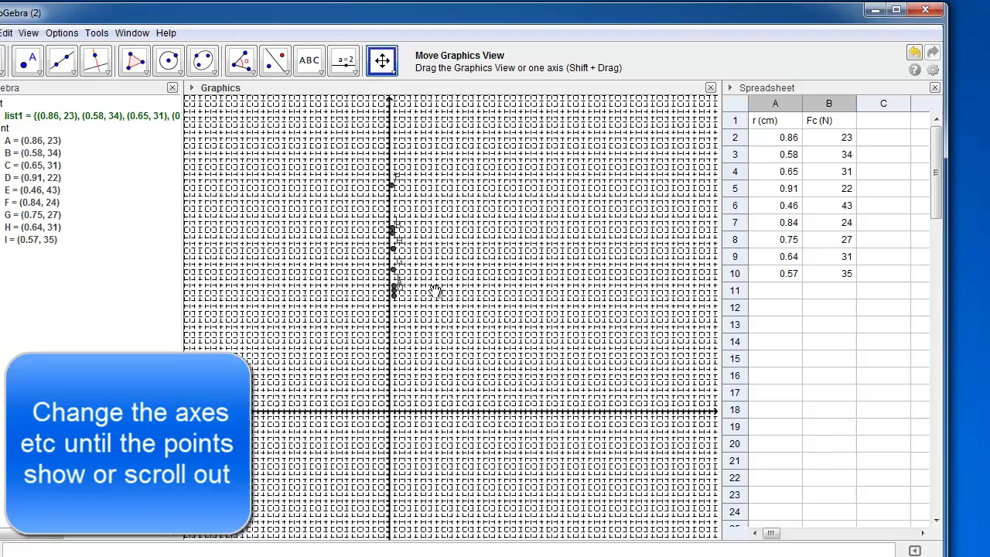
- Set the x-axis range of the graphics view to a minimum of 0 and a maximum of 1
right_click(510, 189)
click(575, 364)
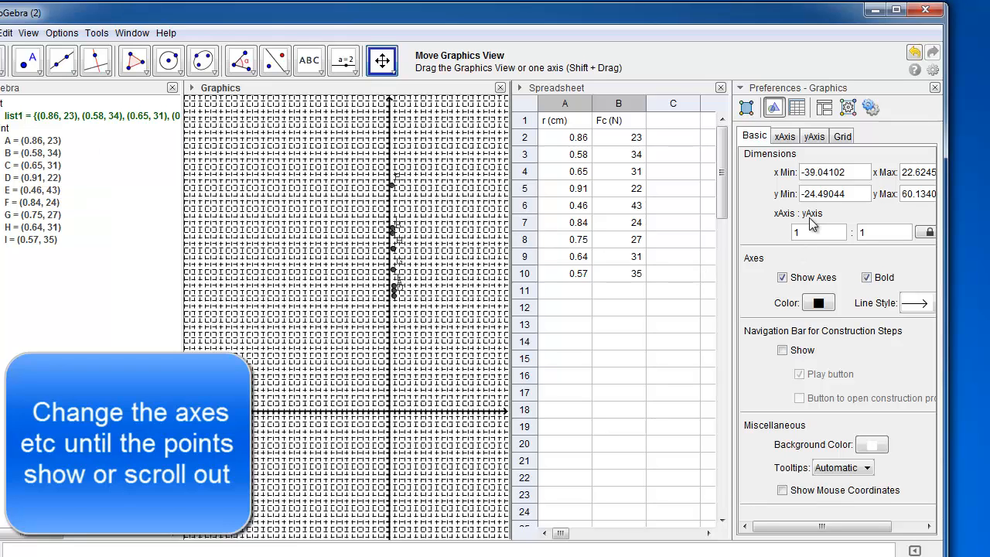
drag(848, 173, 783, 169)
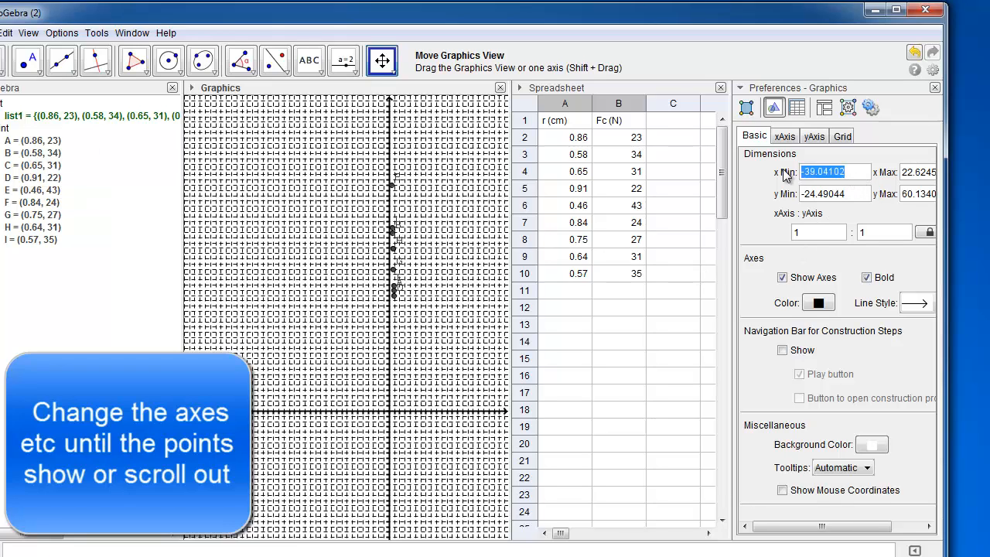
text(0)
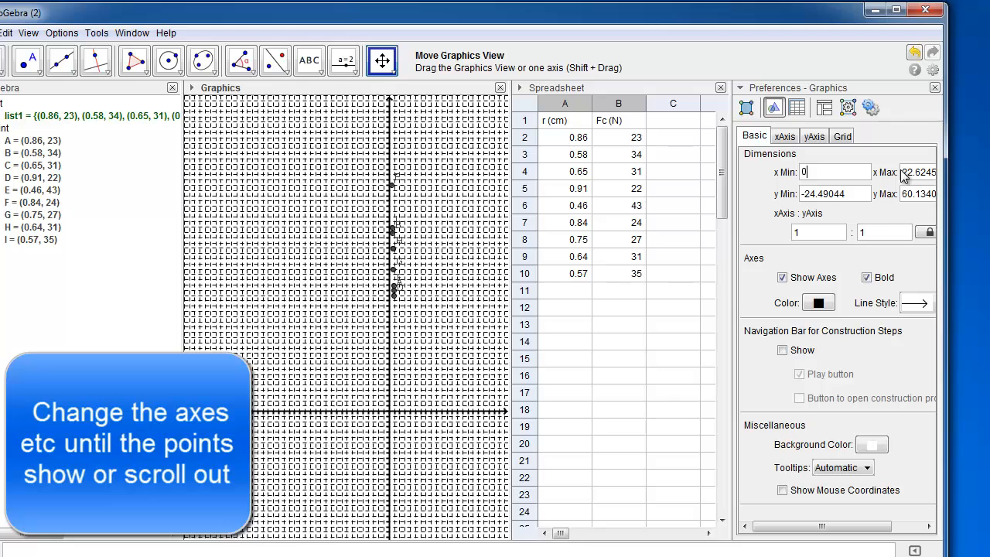
key(Return)
drag(942, 177, 902, 171)
text(1)
key(Return)
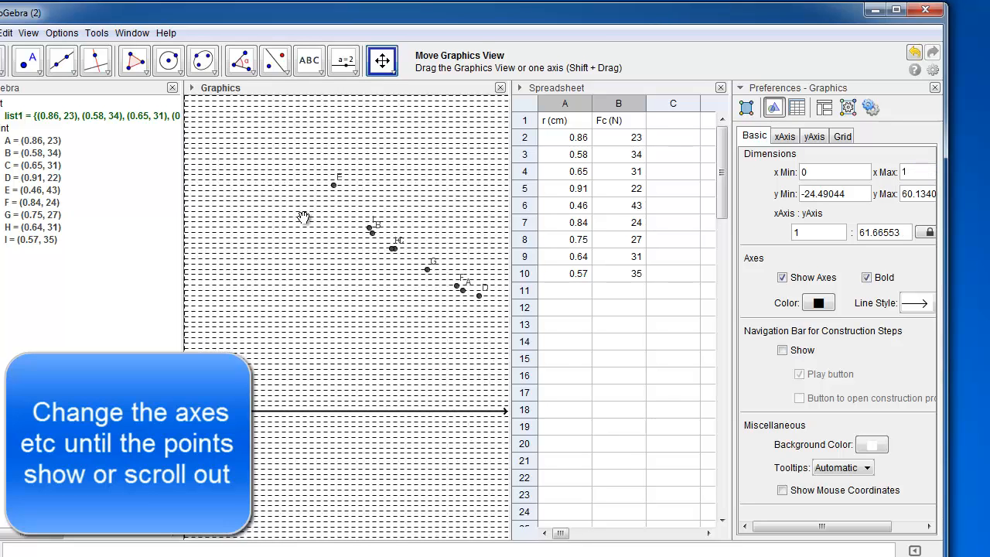
- Turn off the fixed grid distance and hide the grid in the graphics view
click(842, 137)
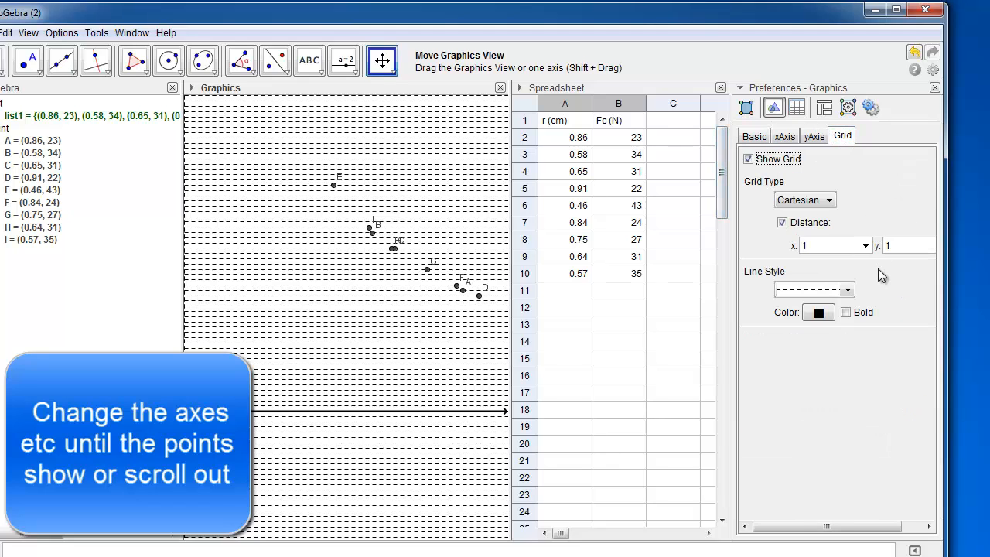
click(784, 225)
click(347, 267)
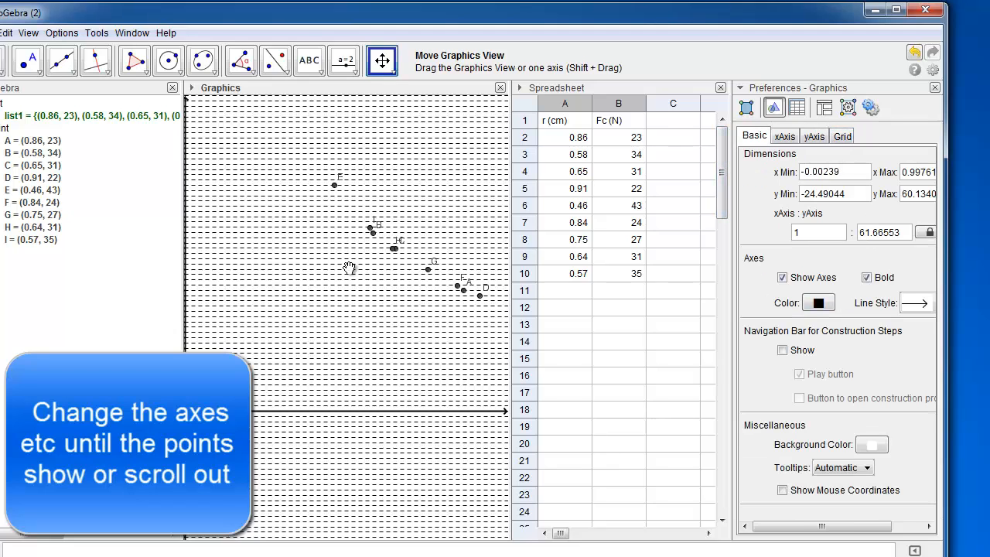
click(841, 136)
scroll(375, 287, down, 1)
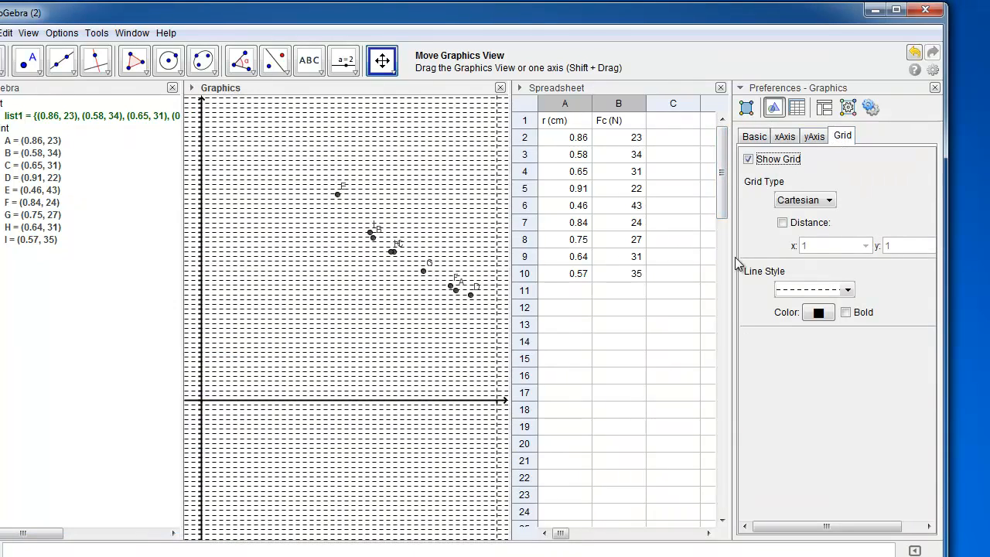
click(759, 161)
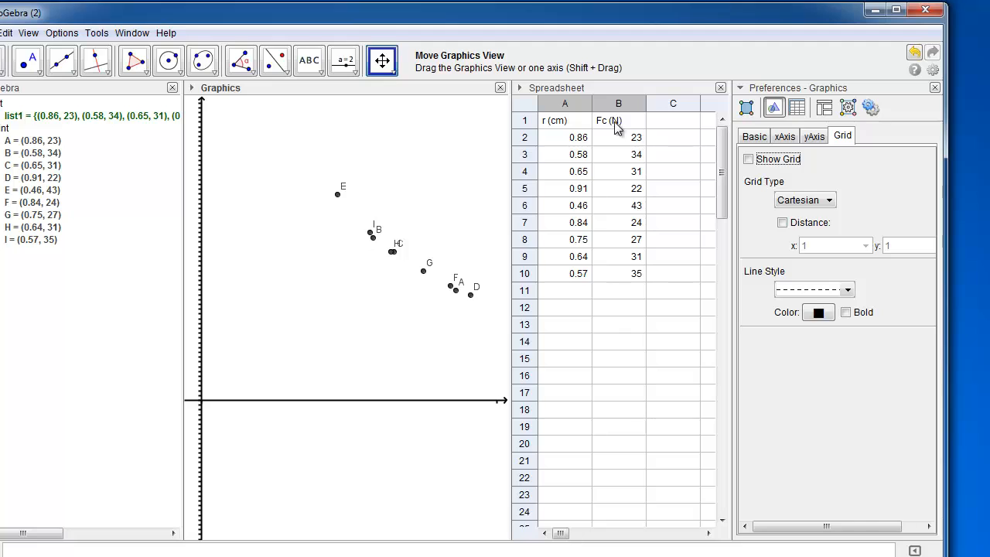
- Move the Fc (N) column from B1:B10 to column C, starting at C1
drag(617, 126, 608, 284)
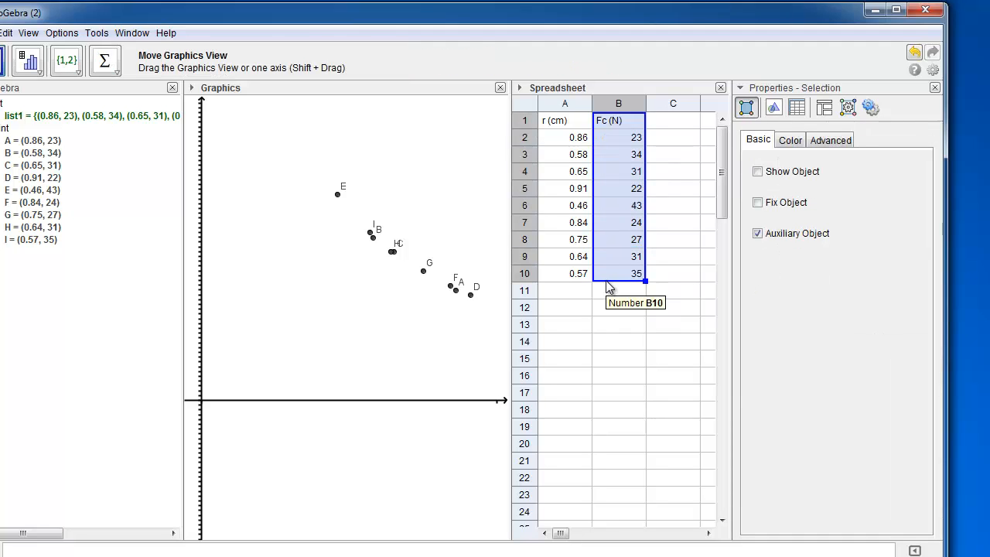
key(ctrl+x)
click(665, 127)
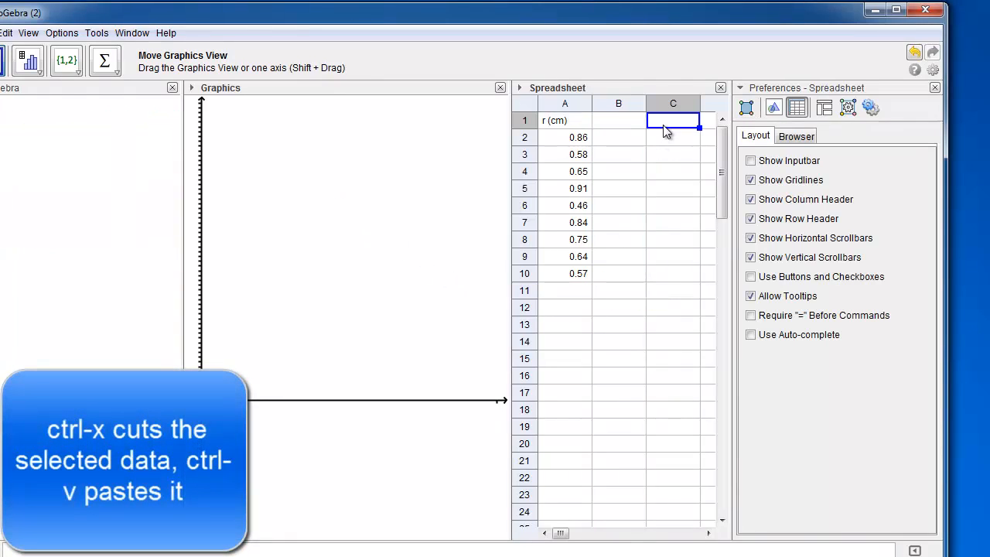
key(ctrl+v)
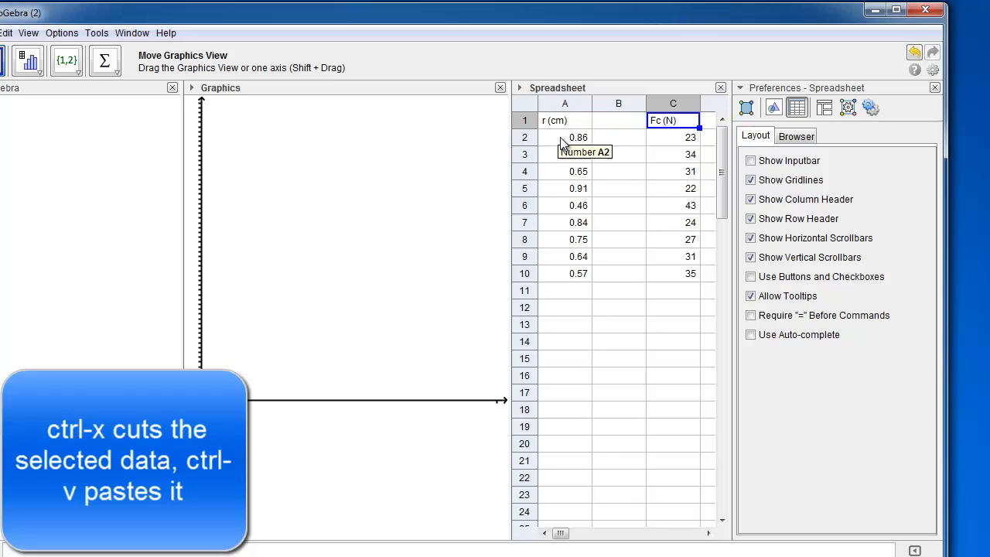
- Enter the formula 1/A2 in cell B2 to calculate the reciprocal of the first radius
click(607, 144)
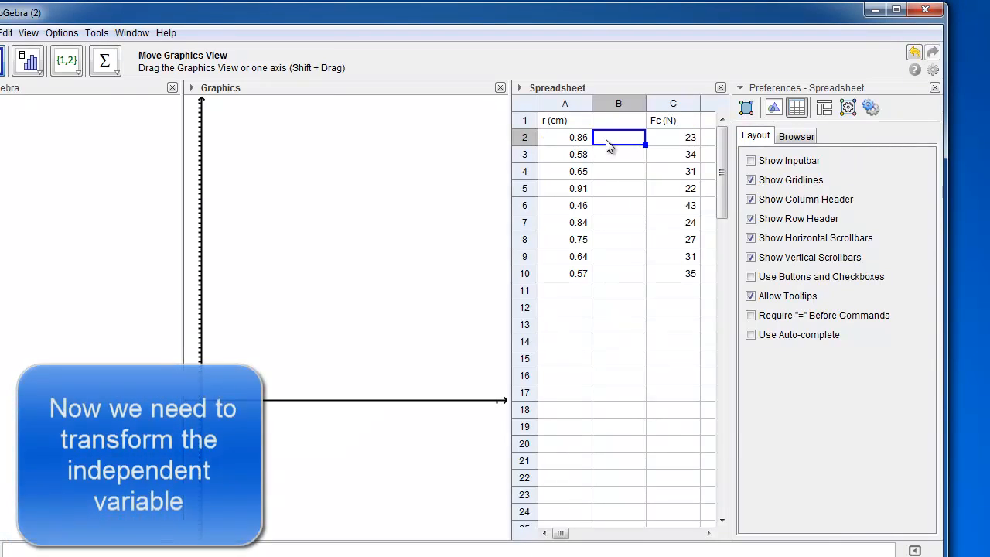
double_click(609, 143)
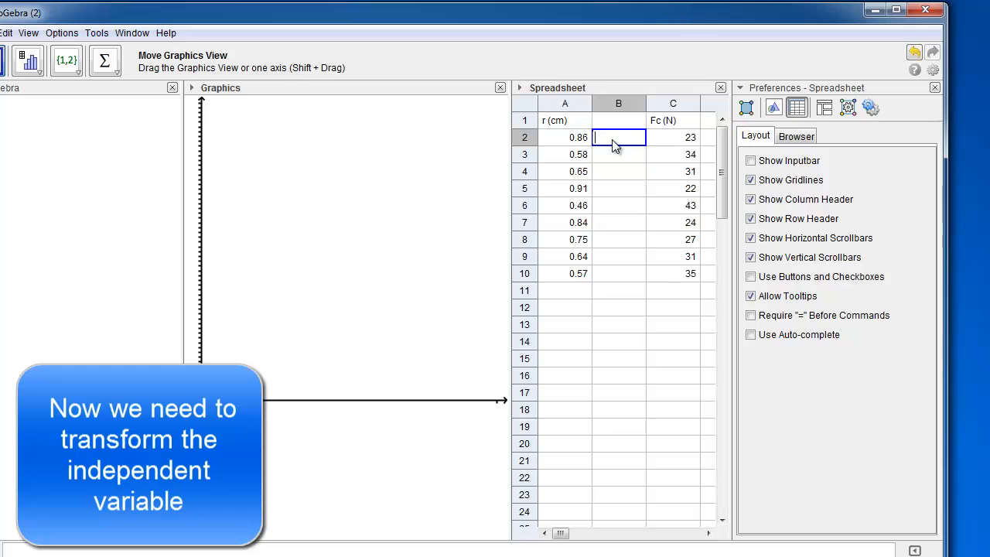
text(1.16)
key(Return)
click(616, 142)
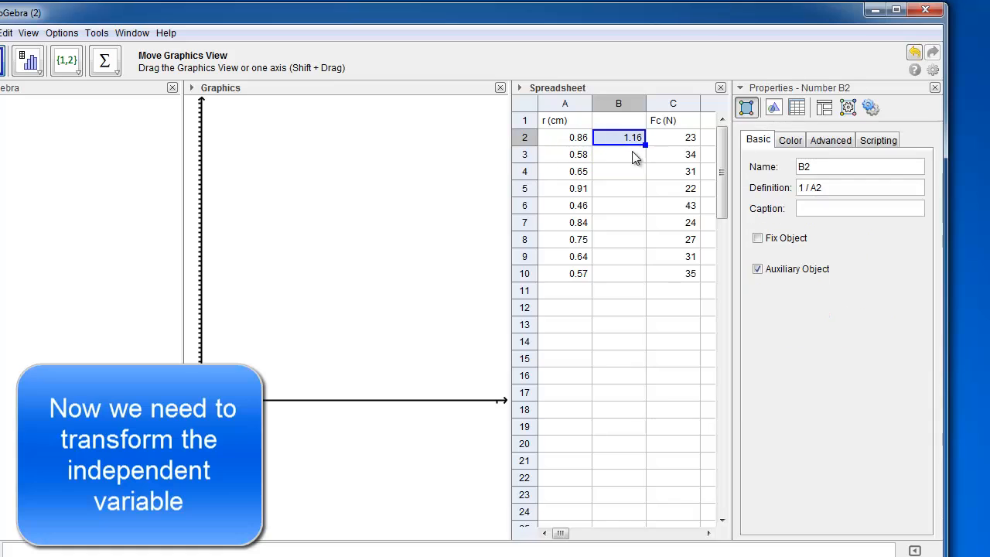
- Fill the reciprocal formula from B2 down to B10 and label the column 1/r in cell B1
drag(647, 146, 643, 276)
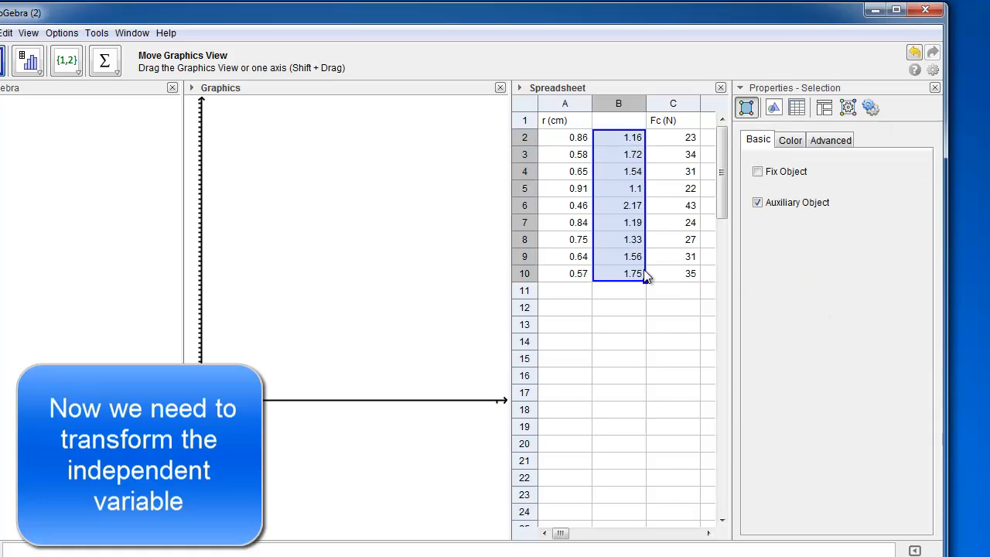
click(621, 126)
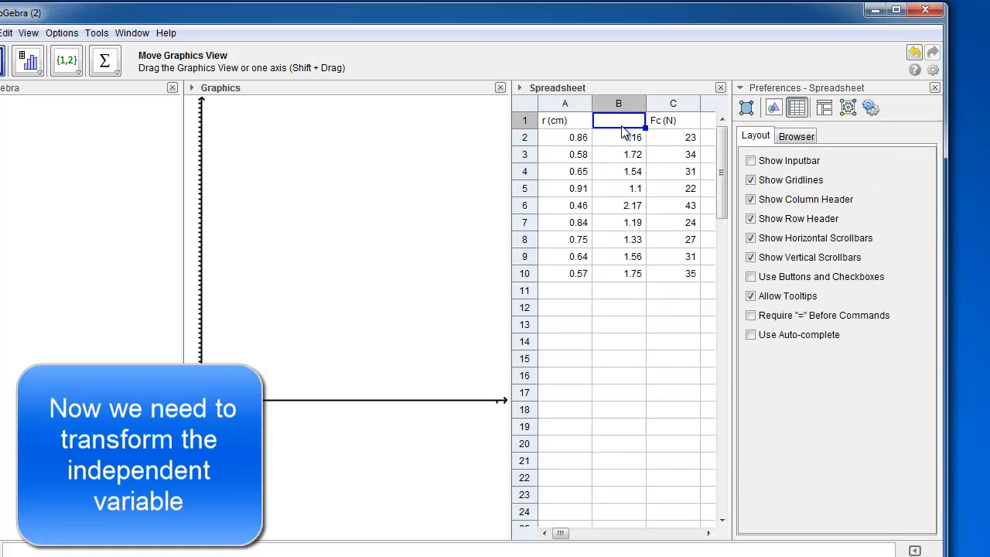
text(1/r)
key(Return)
- Create a list of points from the 1/r and Fc (N) data in B2:C10
click(631, 158)
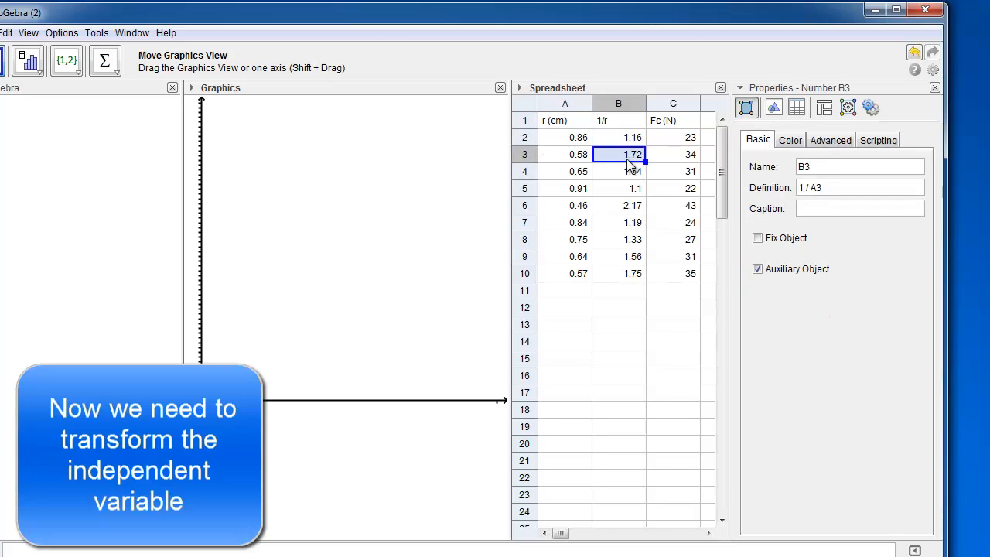
drag(642, 139, 680, 275)
right_click(672, 273)
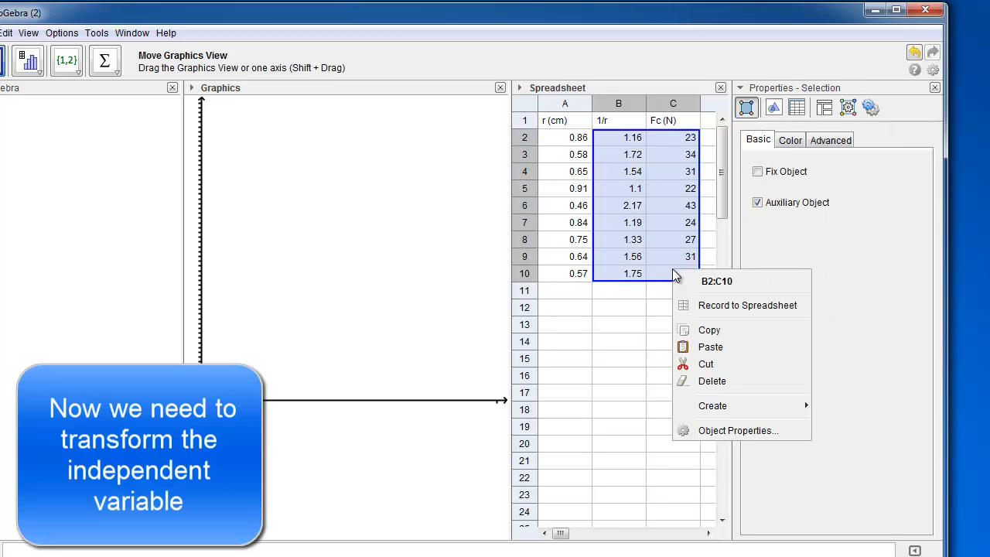
mouse_move(757, 407)
click(840, 425)
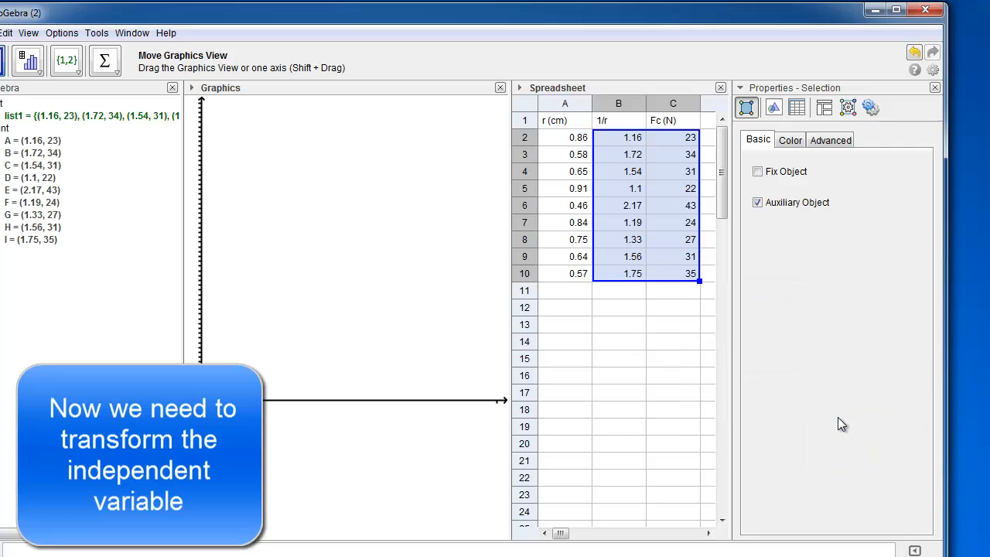
- Set the x-axis range of the graphics view to a minimum of 1 and a maximum of 3
scroll(319, 341, down, 8)
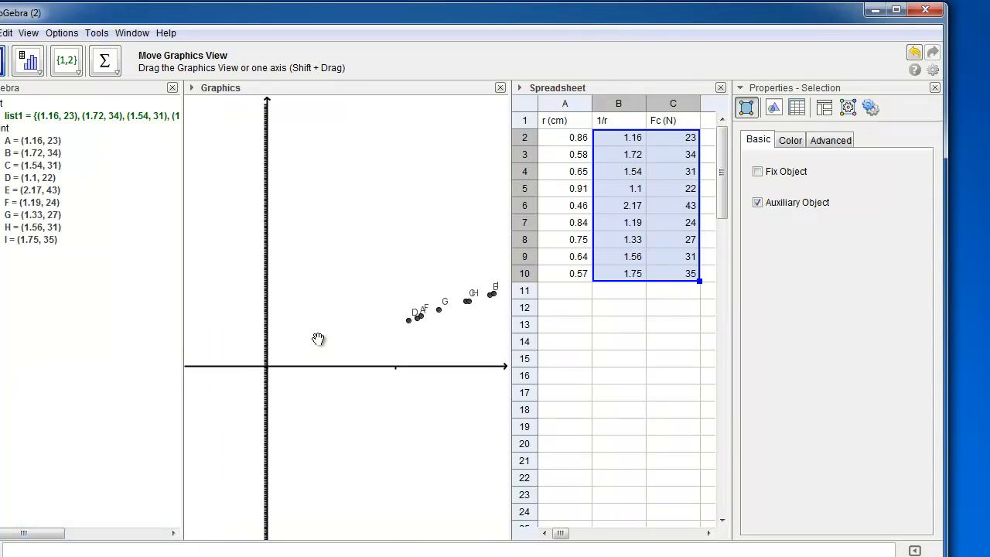
scroll(319, 337, down, 5)
drag(385, 260, 316, 312)
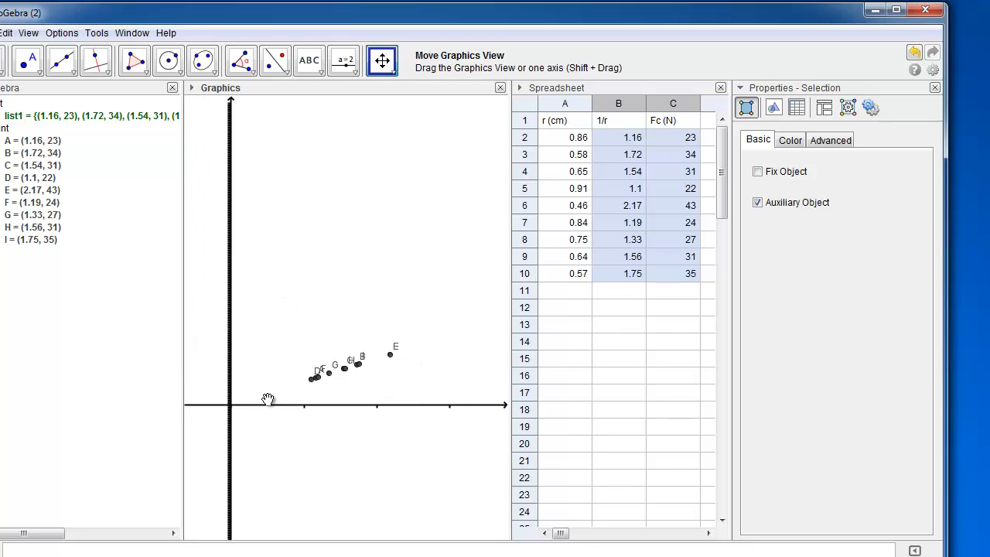
mouse_move(395, 353)
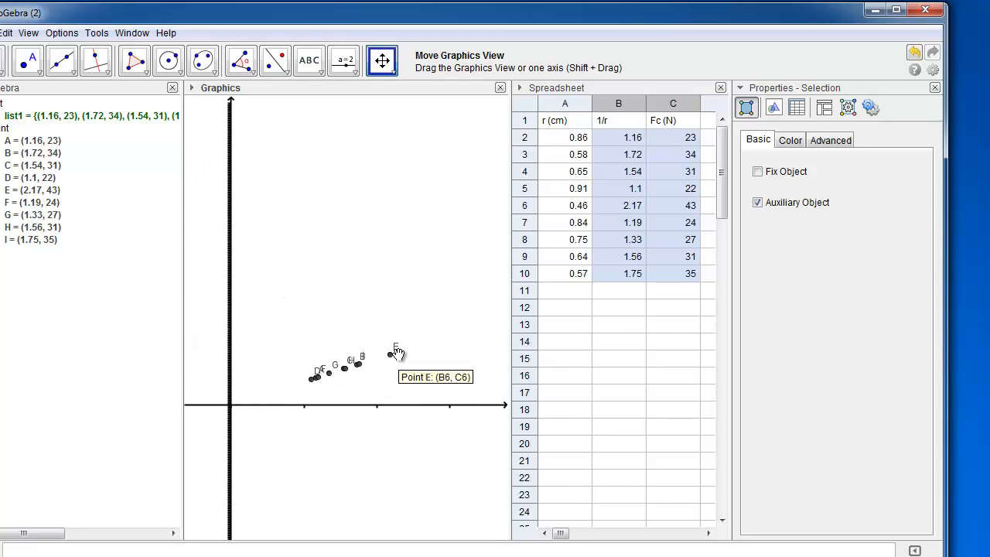
click(385, 331)
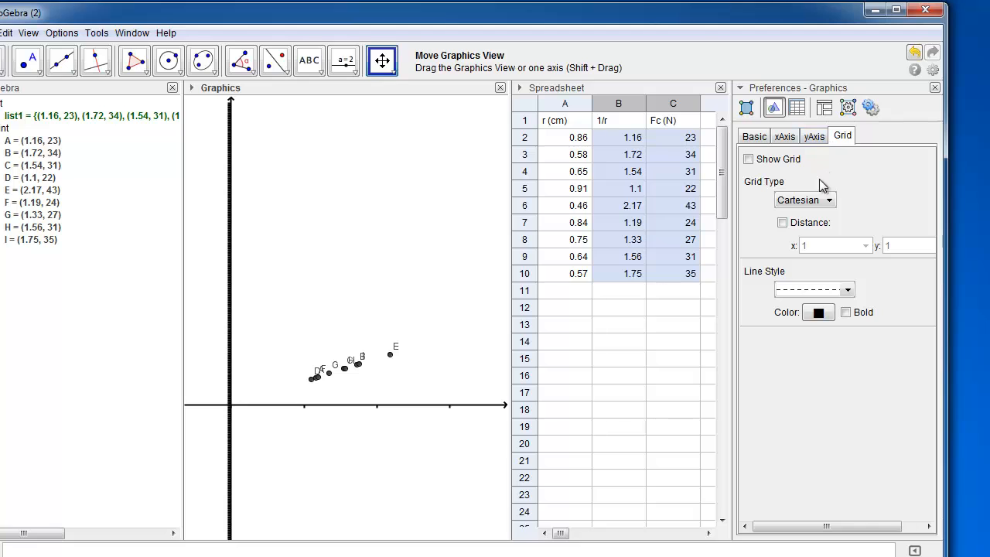
click(757, 137)
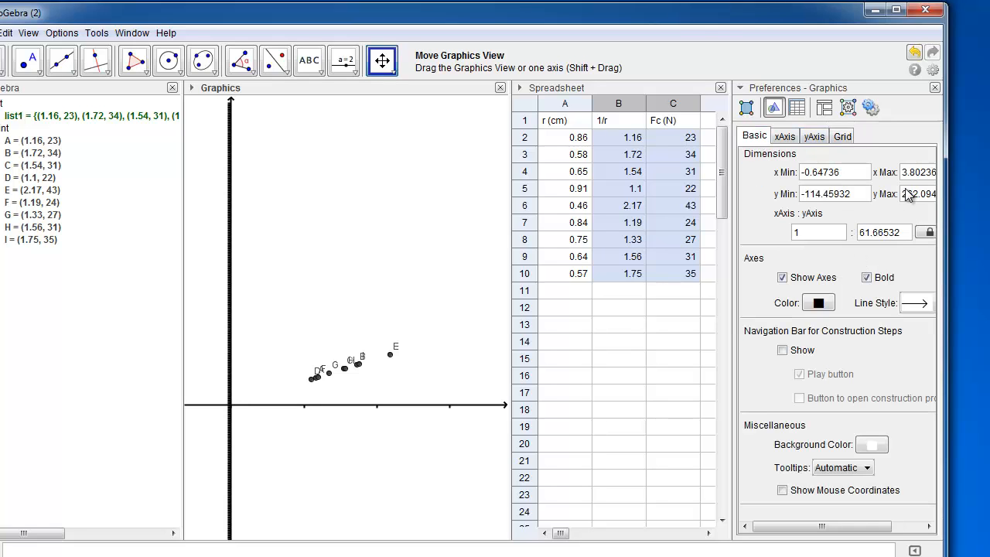
drag(946, 193, 989, 193)
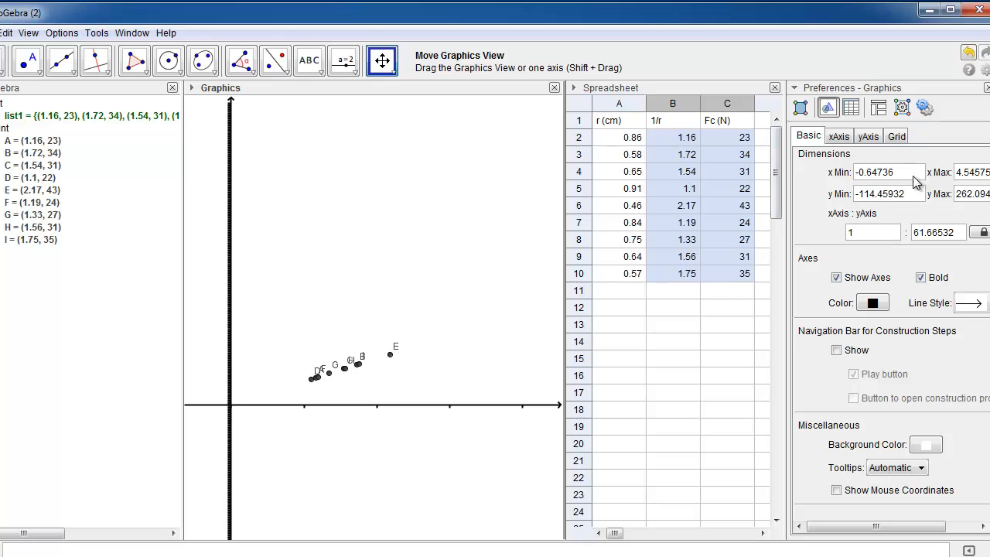
drag(901, 172, 847, 170)
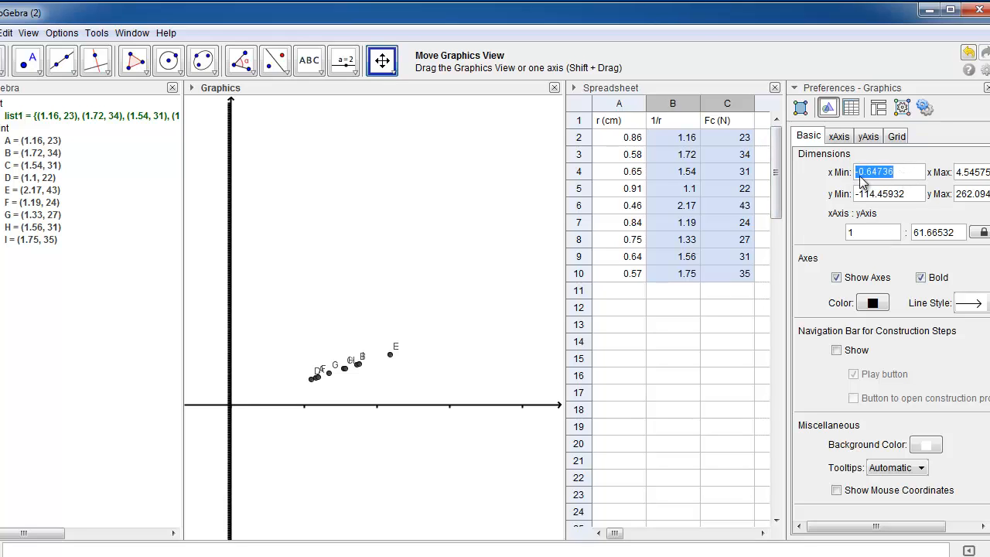
text(1)
key(Tab)
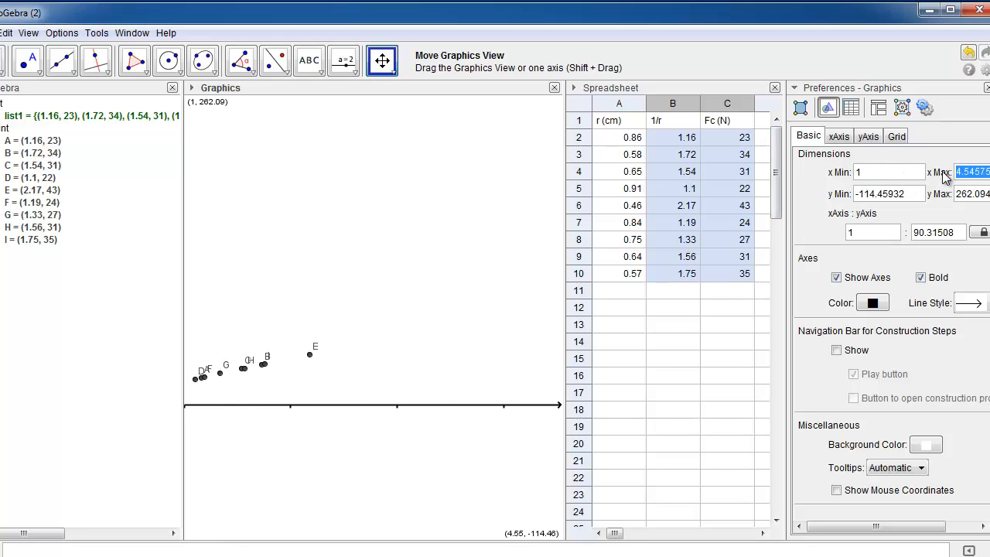
text(3)
key(Return)
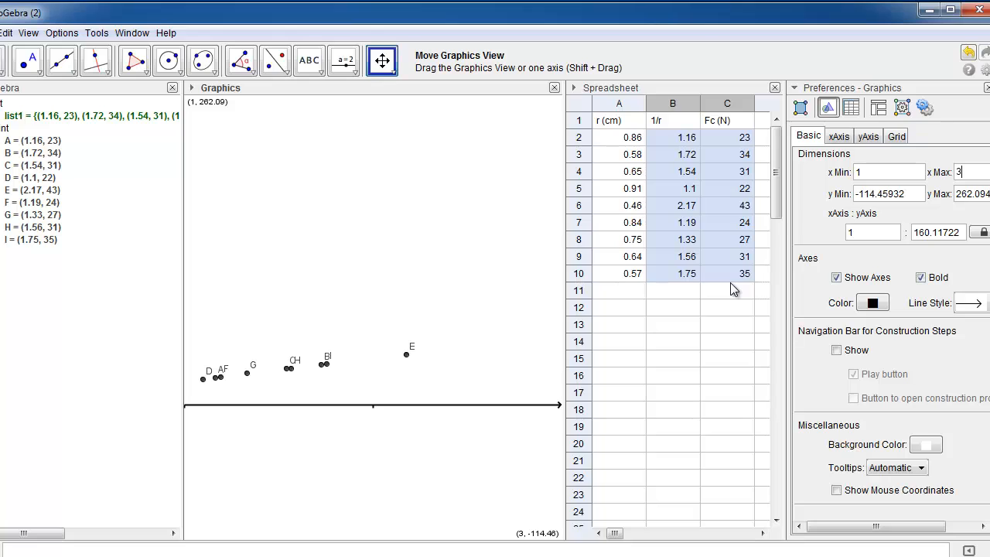
- Set the y-axis range of the graphics view to a minimum of 0 and a maximum of 50
drag(909, 200, 814, 195)
text(0)
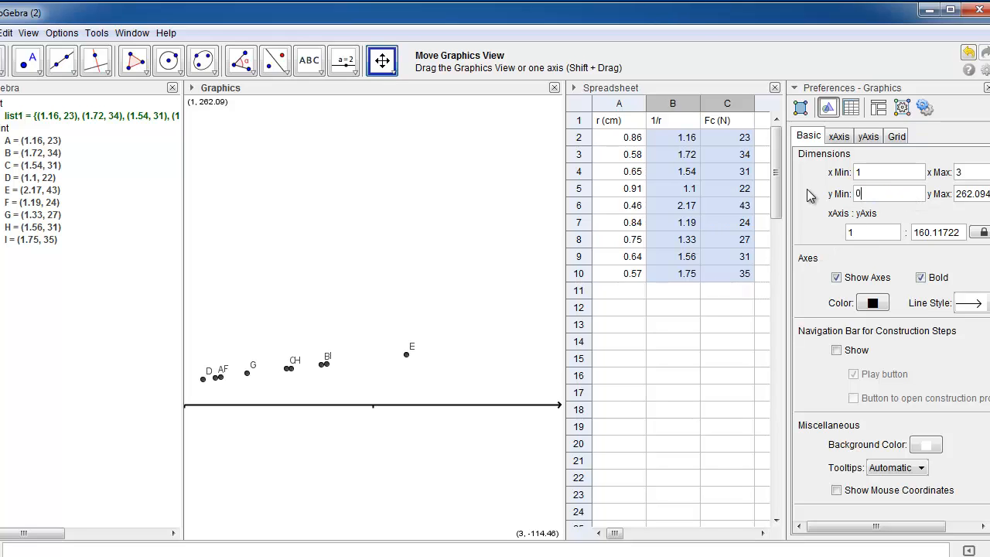
drag(967, 195, 950, 196)
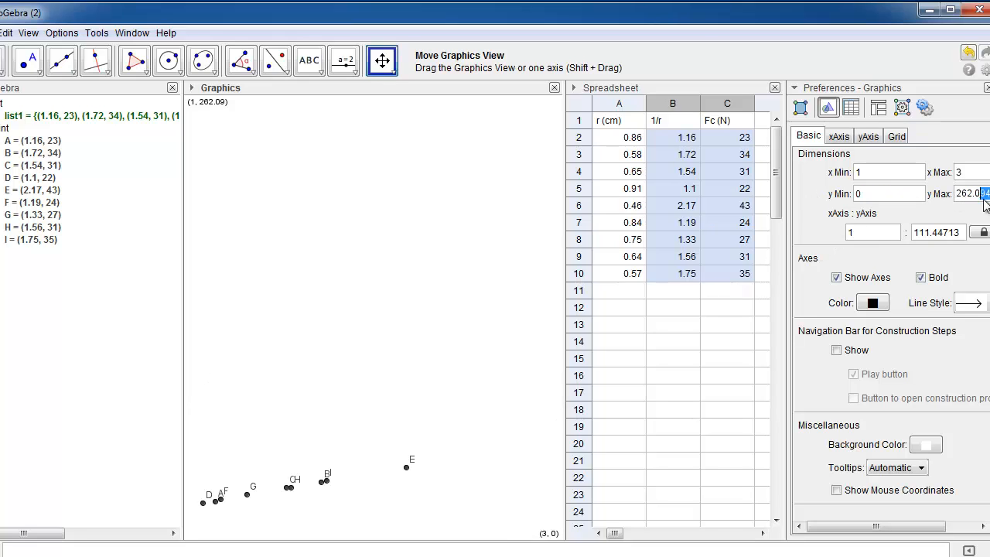
text(50)
key(Return)
- Draw a best-fit segment through the plotted points from about (0.68, 14.87) to about (1.92, 37.57)
drag(370, 292, 430, 272)
drag(295, 331, 431, 310)
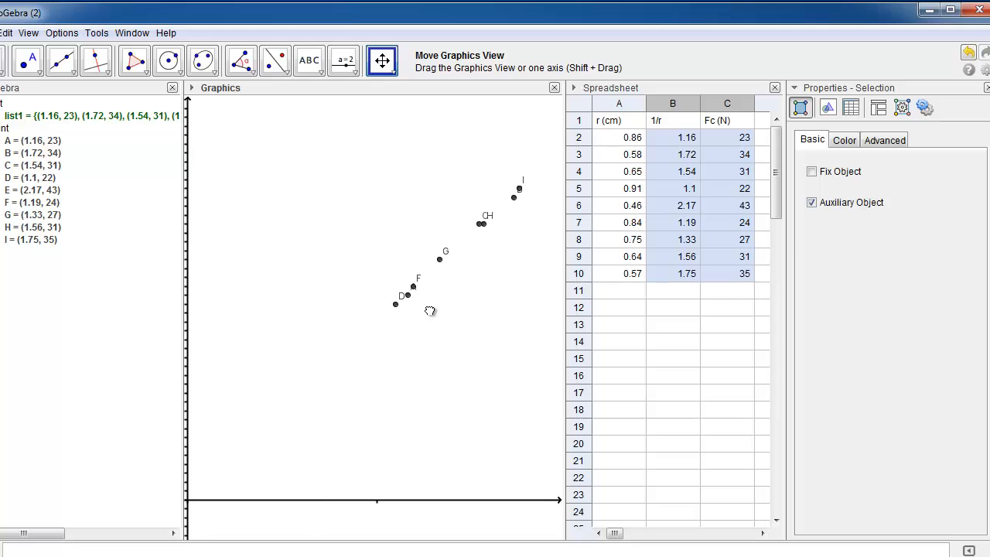
click(75, 75)
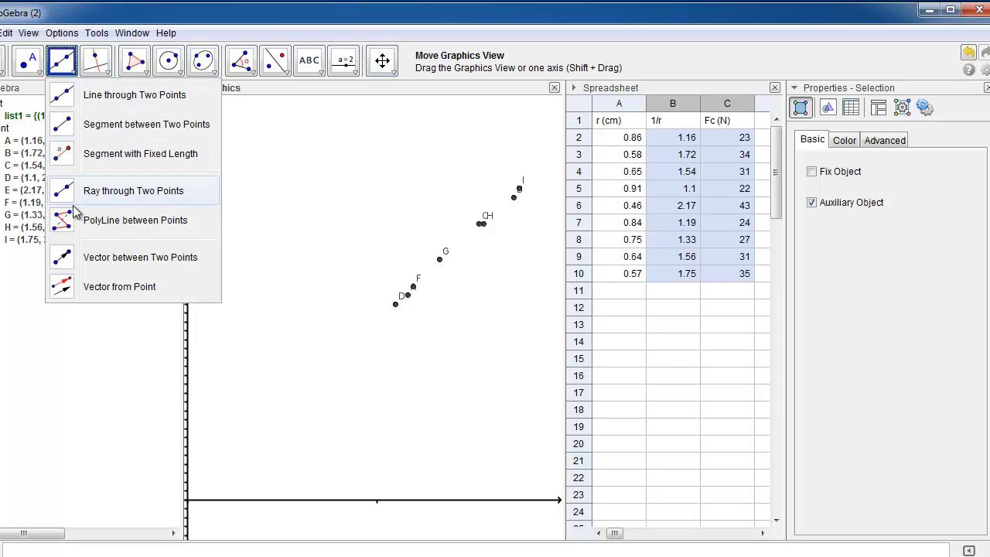
click(65, 131)
mouse_move(307, 372)
mouse_down()
mouse_move(385, 342)
mouse_move(315, 370)
mouse_up()
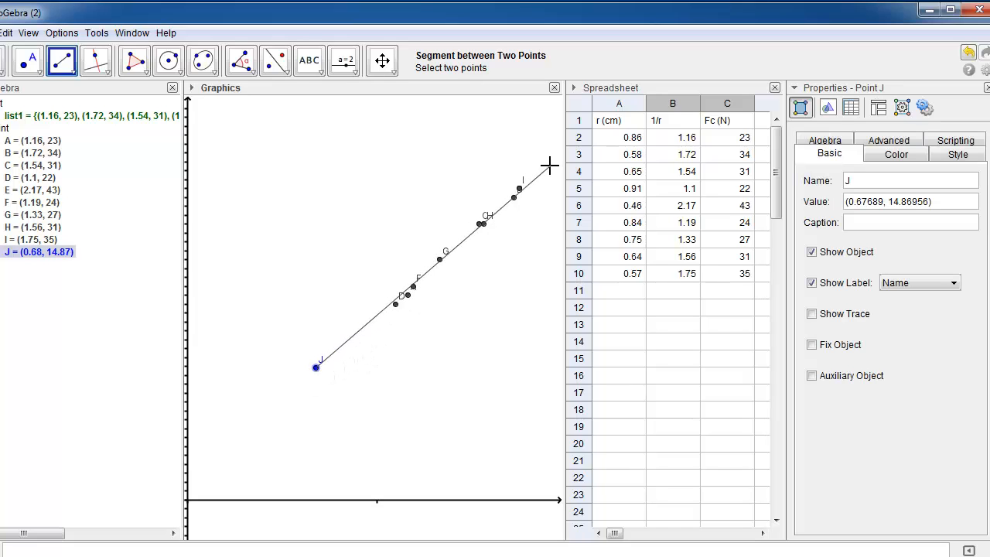
click(549, 165)
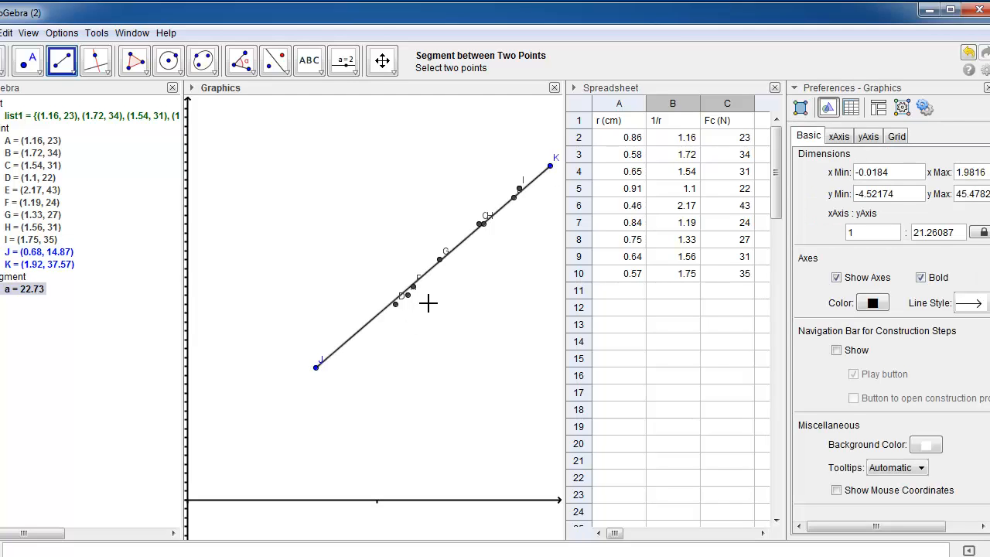
- Add a slope measurement to the best-fit segment and move its lower endpoint J to about (0.71, 14.52)
click(312, 65)
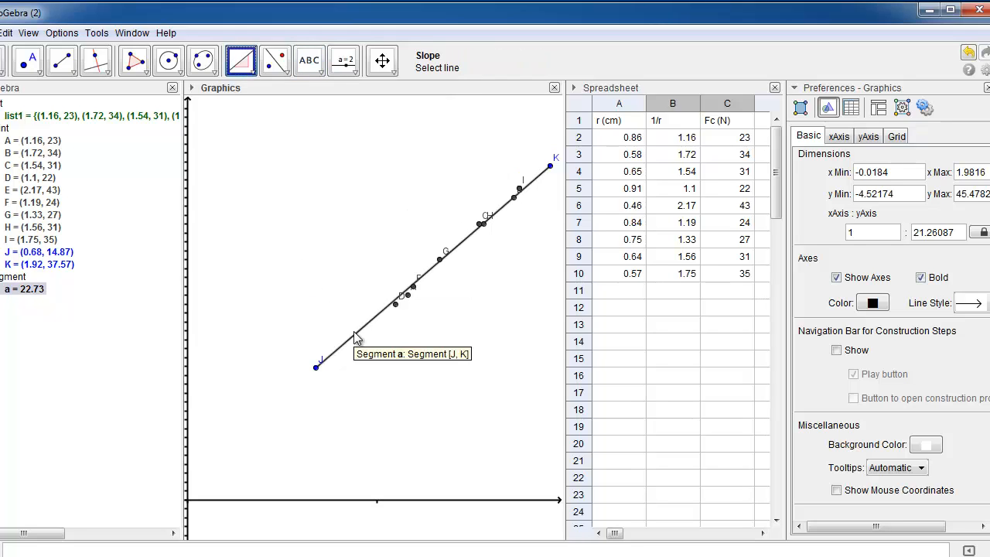
click(352, 331)
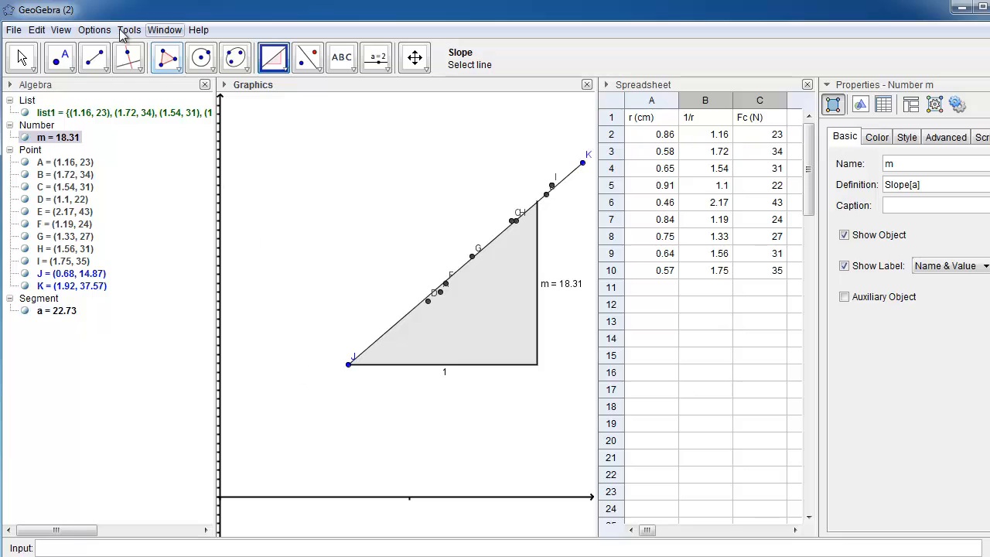
click(22, 57)
drag(349, 364, 354, 367)
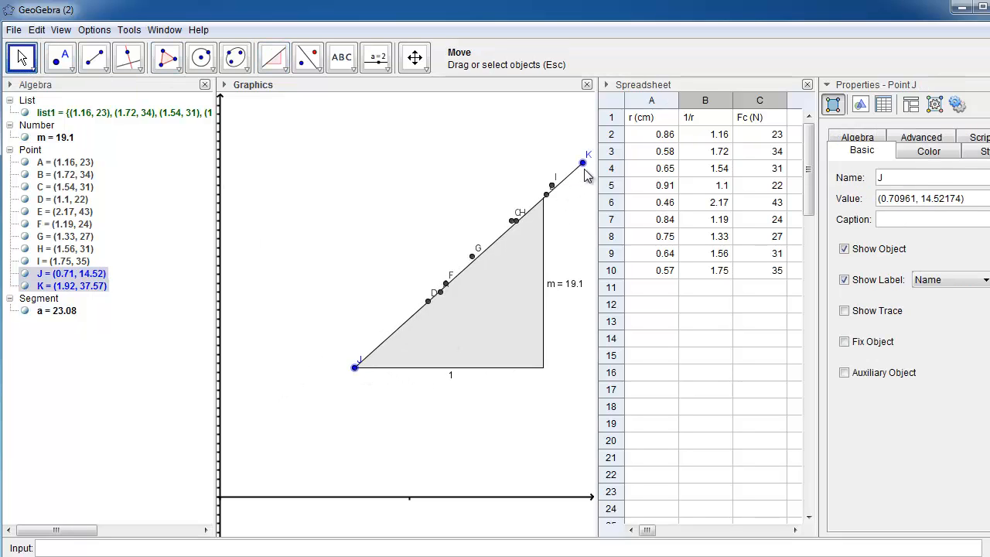